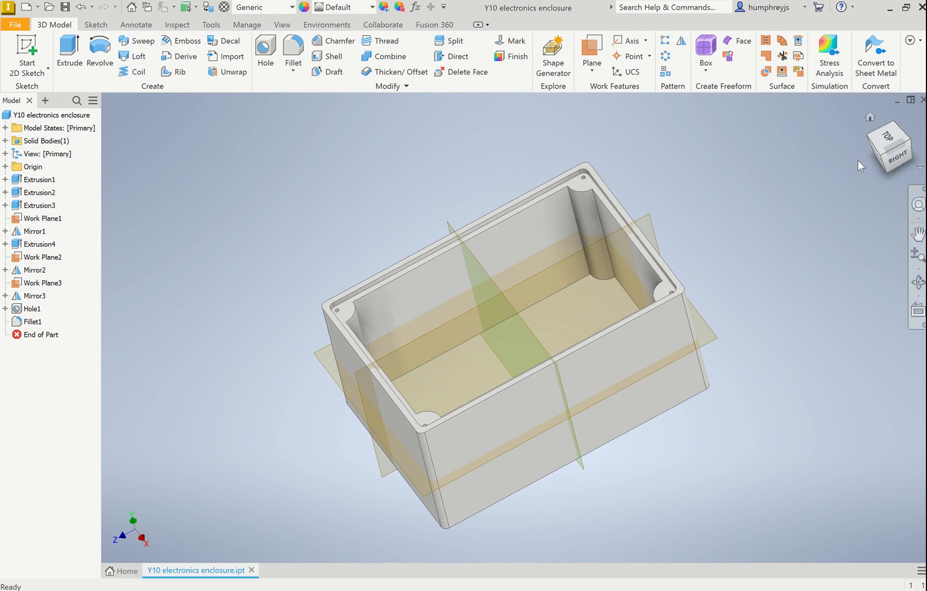
click(881, 155)
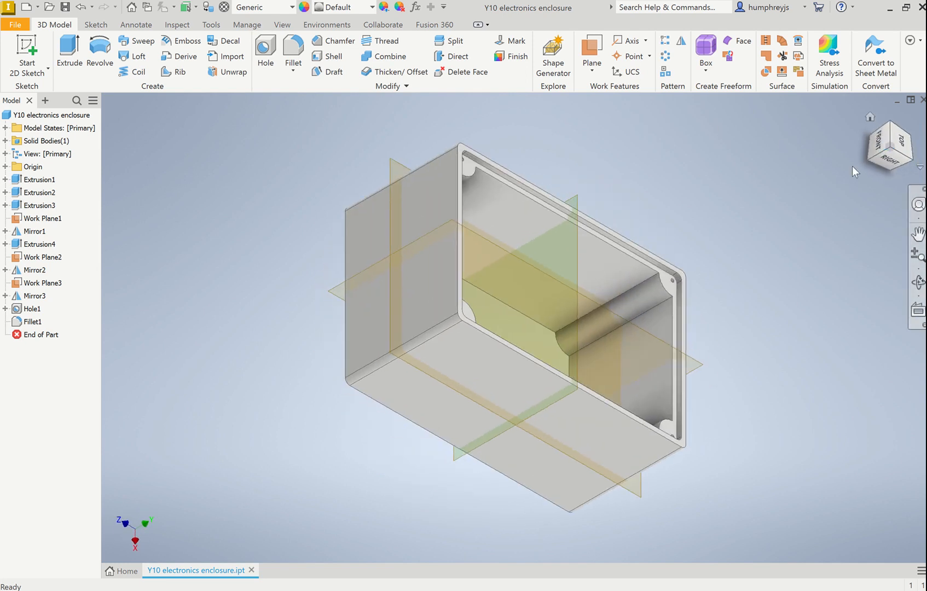
drag(888, 161, 872, 183)
click(886, 154)
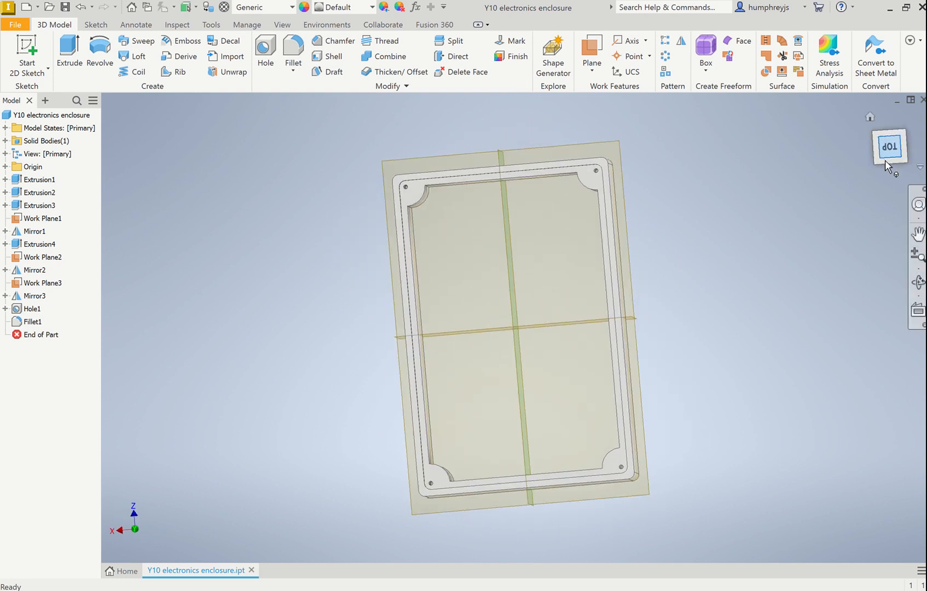
click(890, 170)
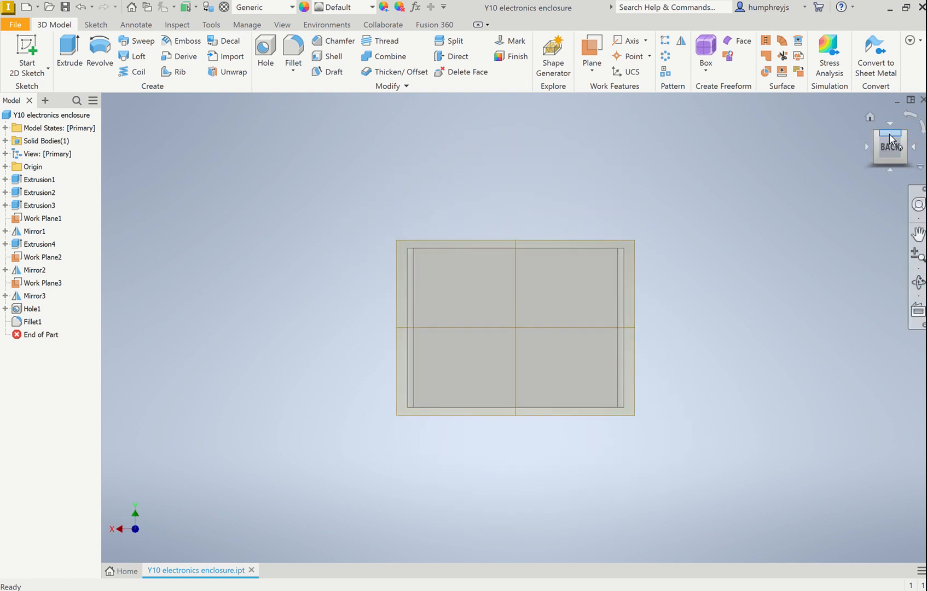
click(876, 136)
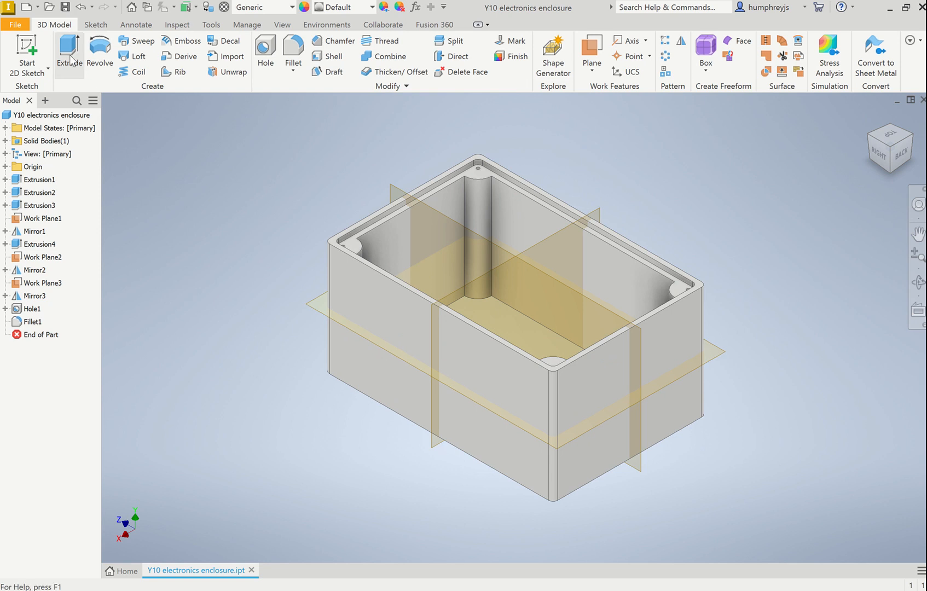
Start a CAD-format export of the enclosure part with STL Files (*.stl) as the file type.
click(16, 25)
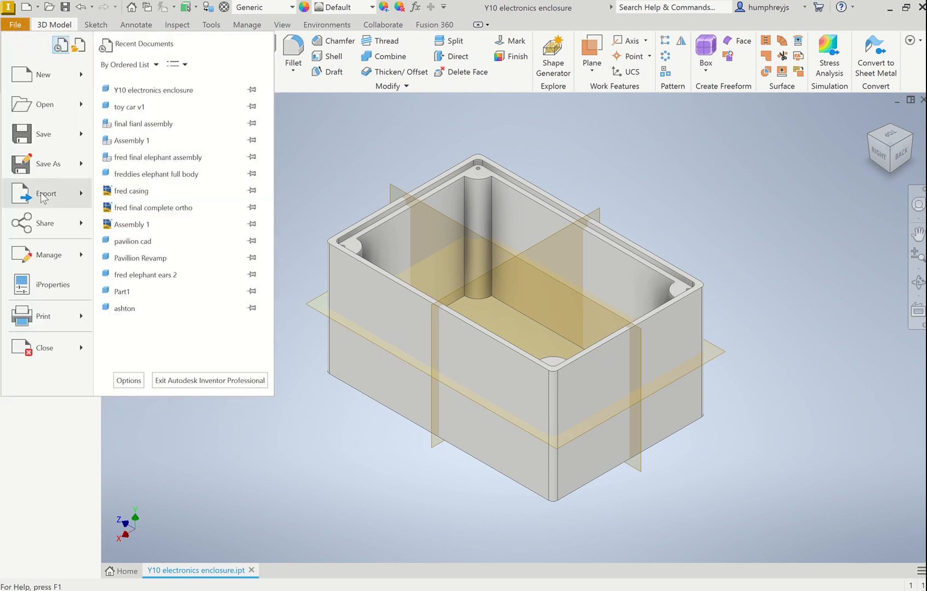
mouse_move(42, 195)
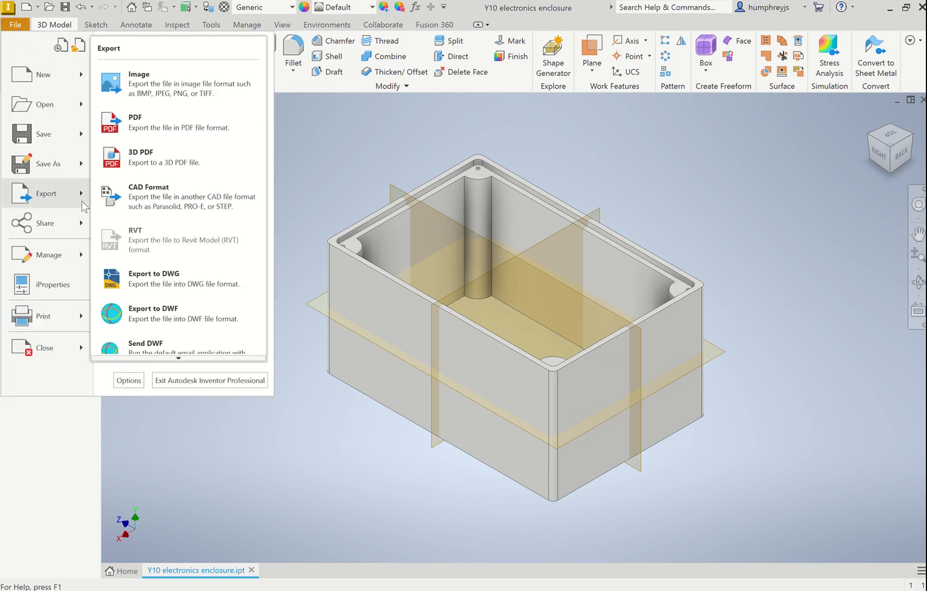
click(146, 197)
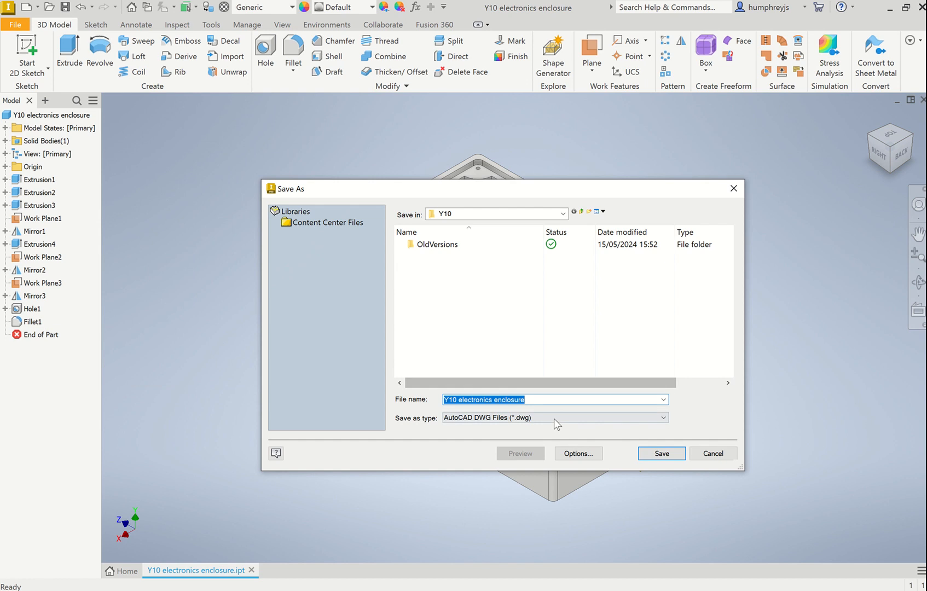
click(552, 414)
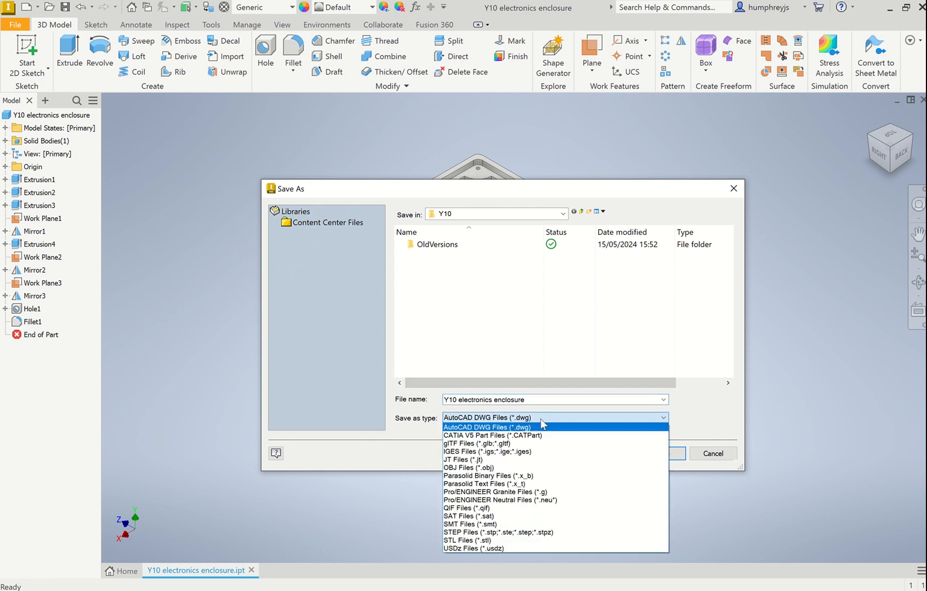
click(460, 541)
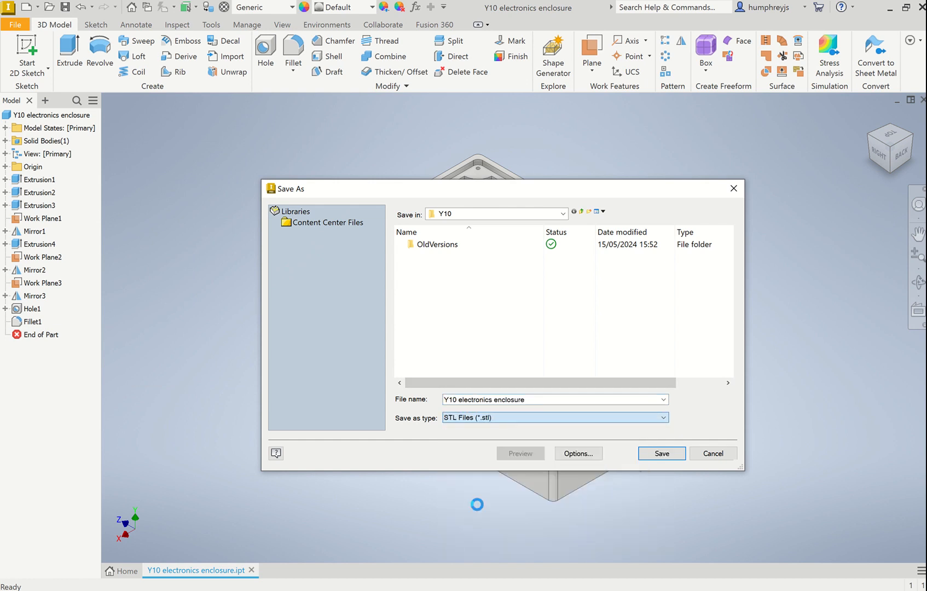
Review and accept the STL export options, and save the file as Y10 electronics enclosure.stl in the Y10 folder.
click(578, 455)
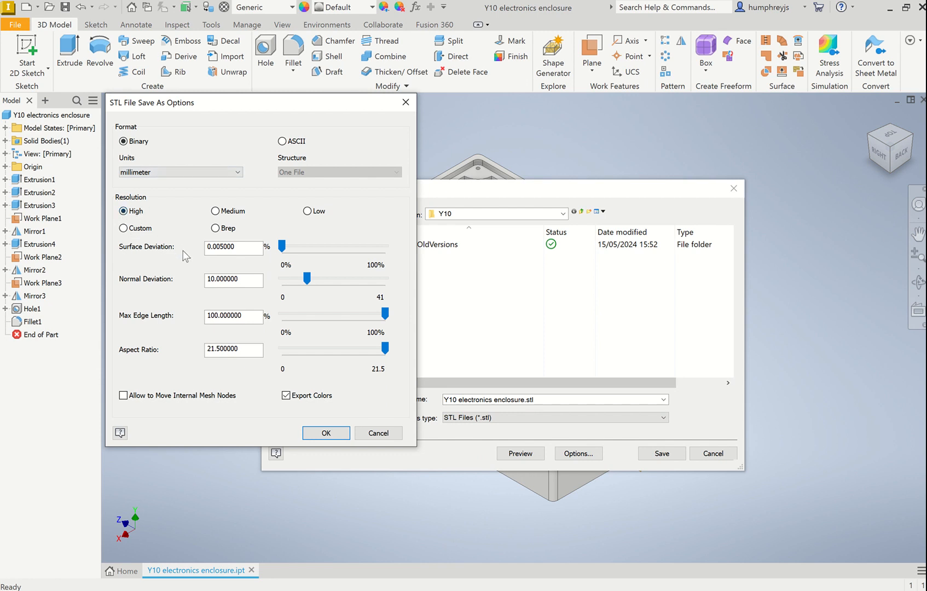
click(318, 433)
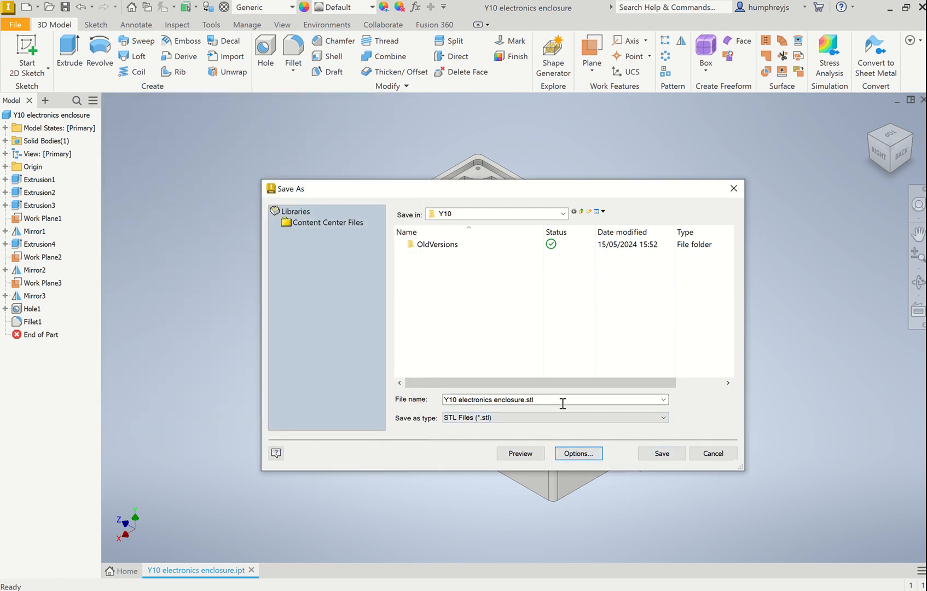
click(562, 214)
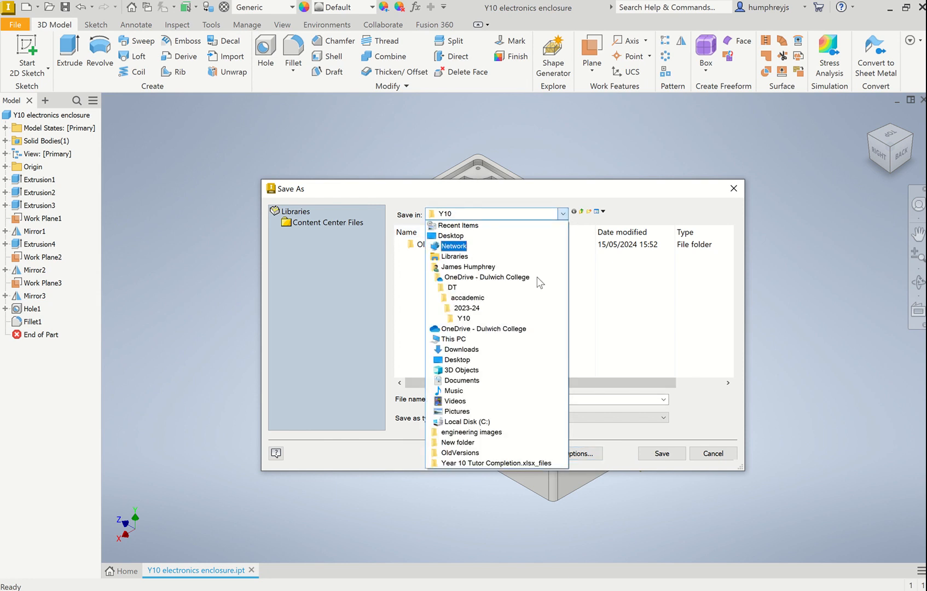
click(491, 318)
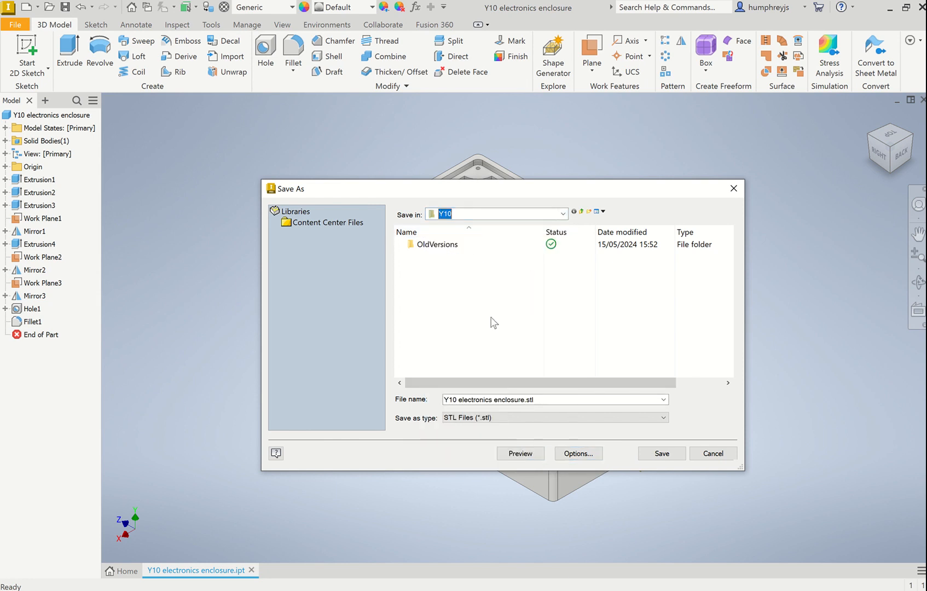
click(651, 452)
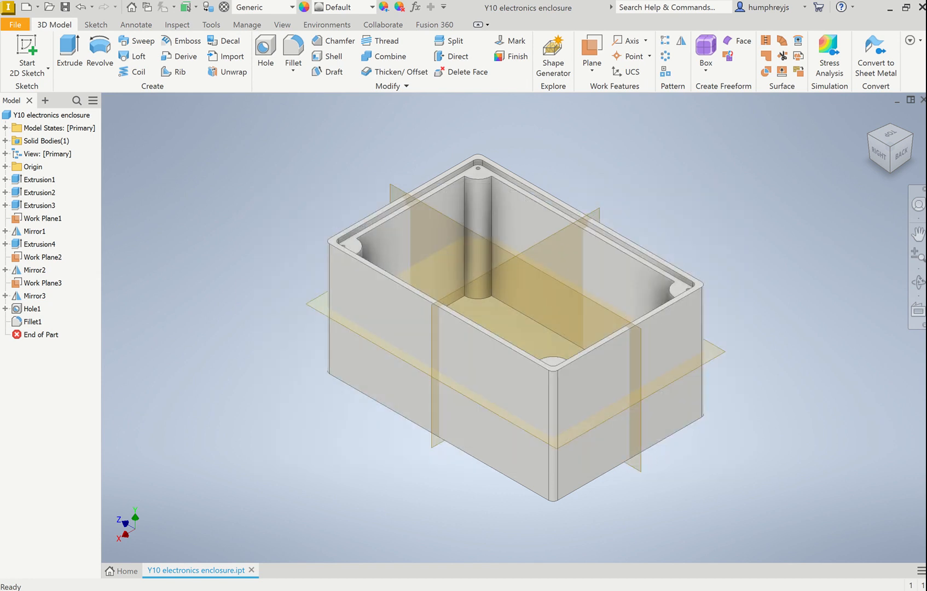
Switch to Bambu Studio and create a new project.
key(super)
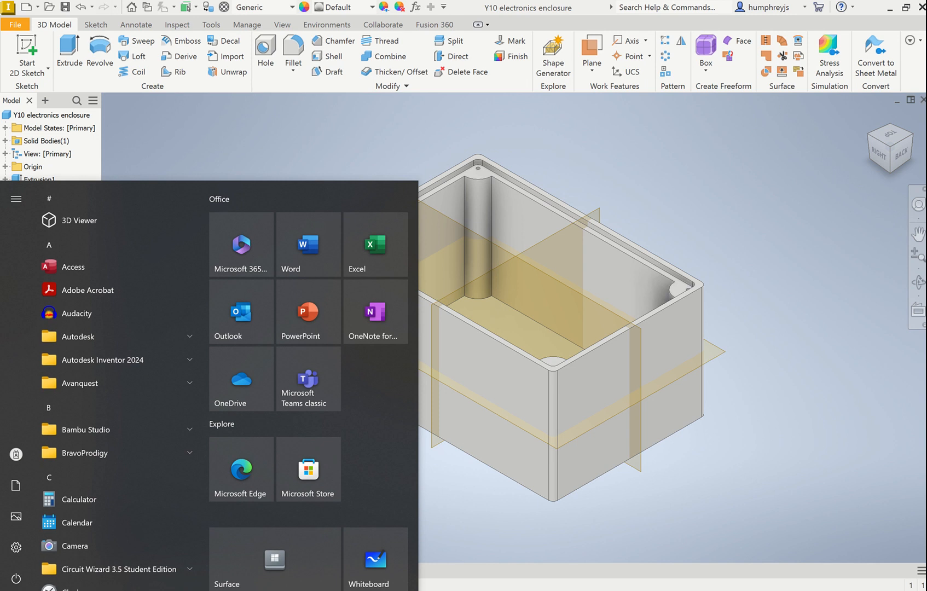
text(bambu)
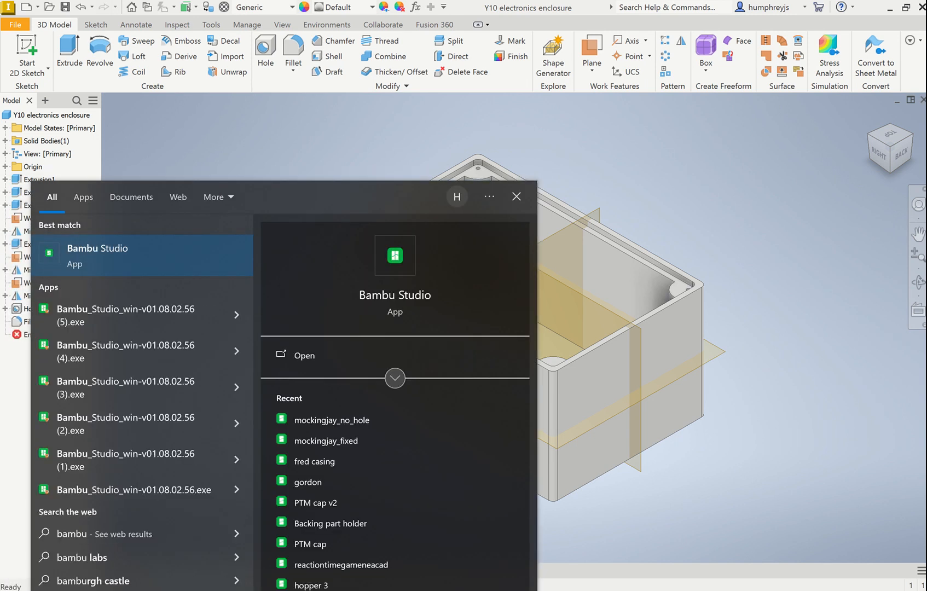
click(107, 252)
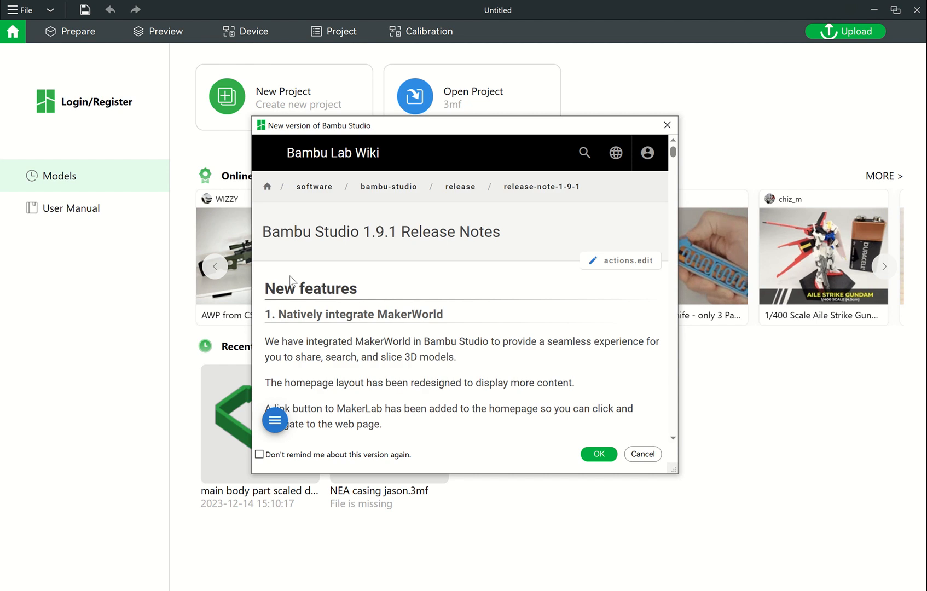
click(597, 455)
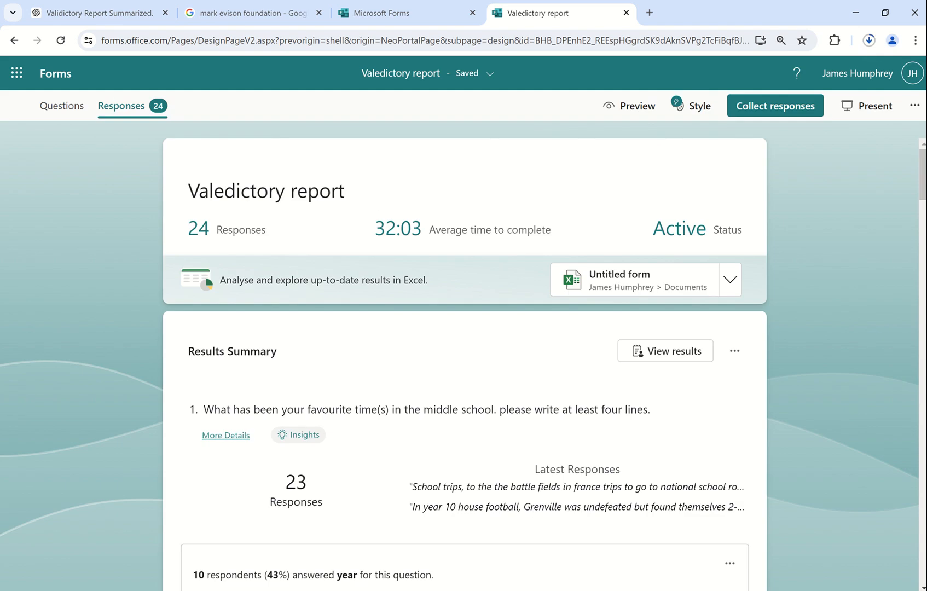
key(alt+Tab)
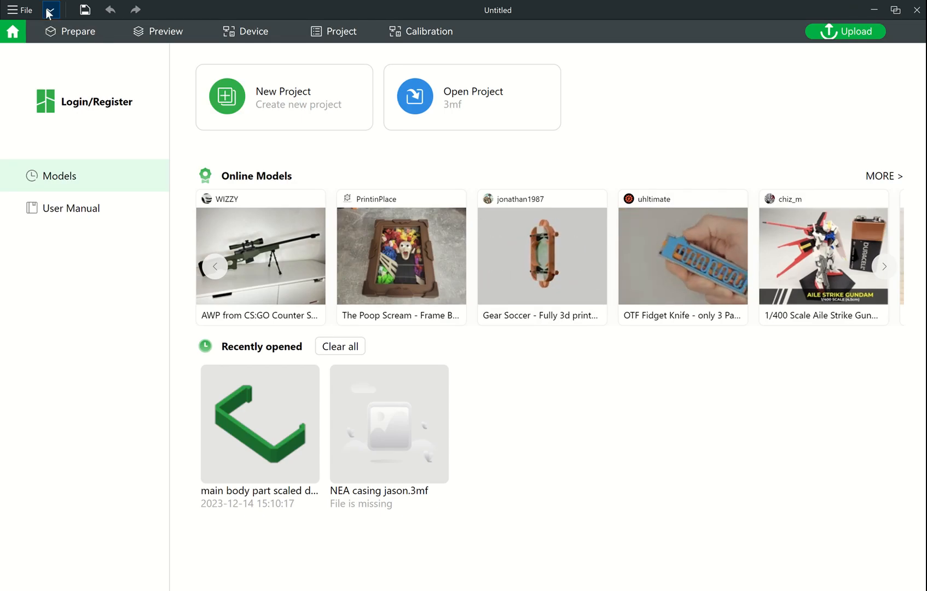
click(258, 88)
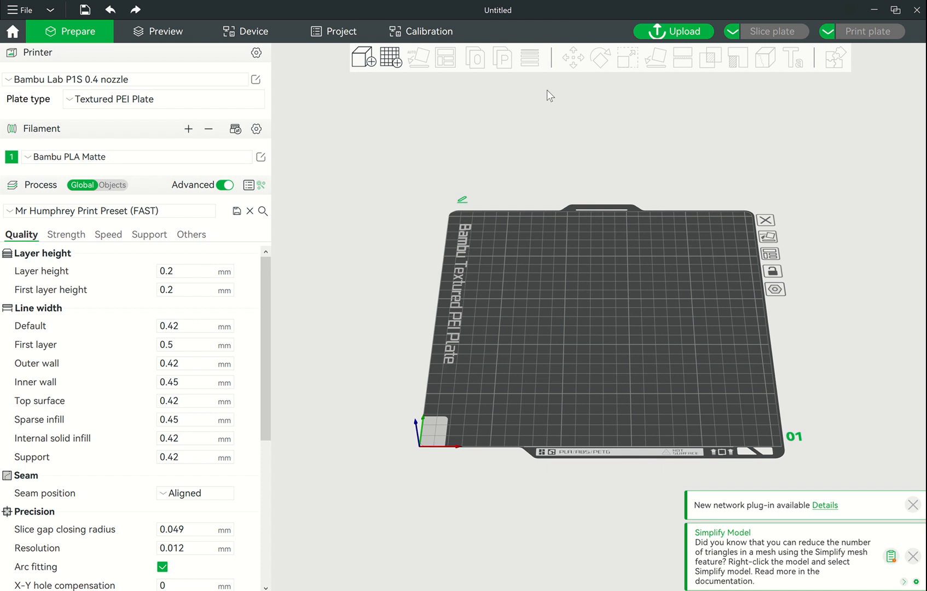
Import the Y10 electronics enclosure file from the DT > accademic > 2023-24 > Y10 folder onto the build plate.
click(34, 11)
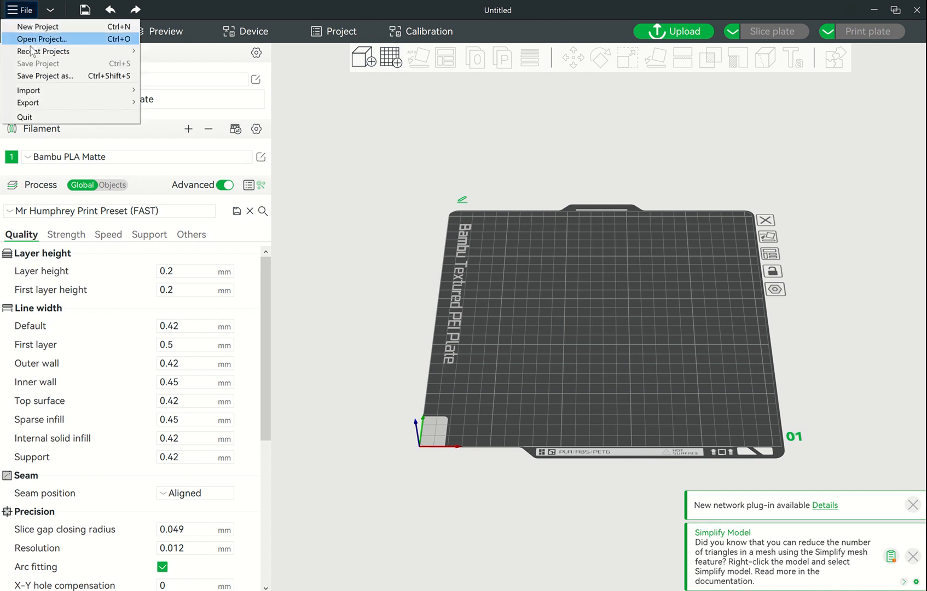
mouse_move(35, 91)
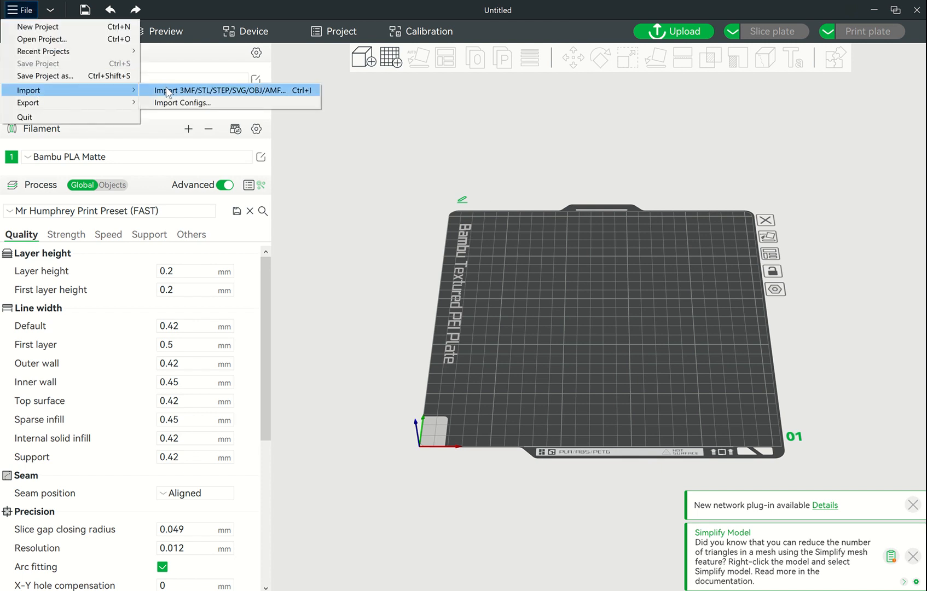
click(186, 90)
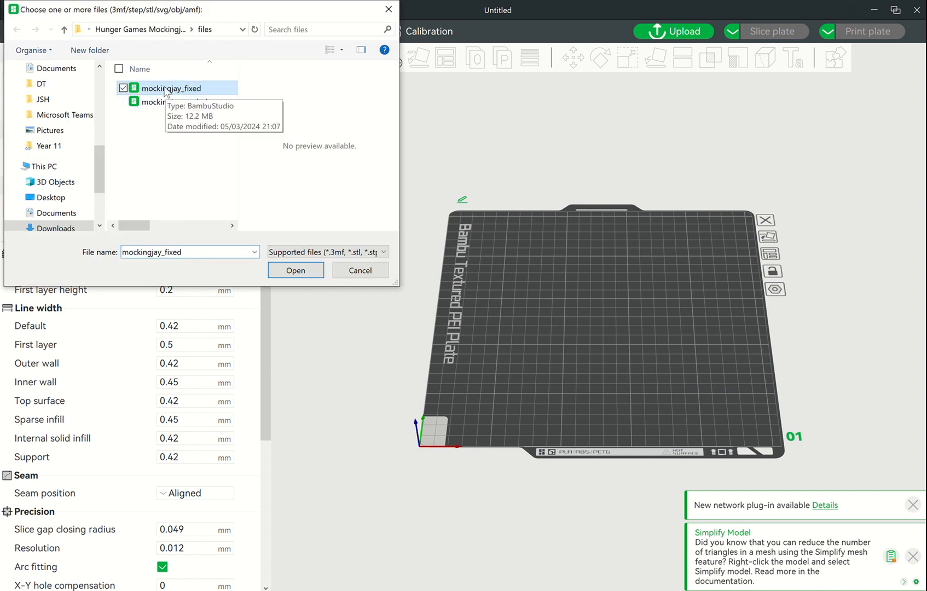
click(71, 83)
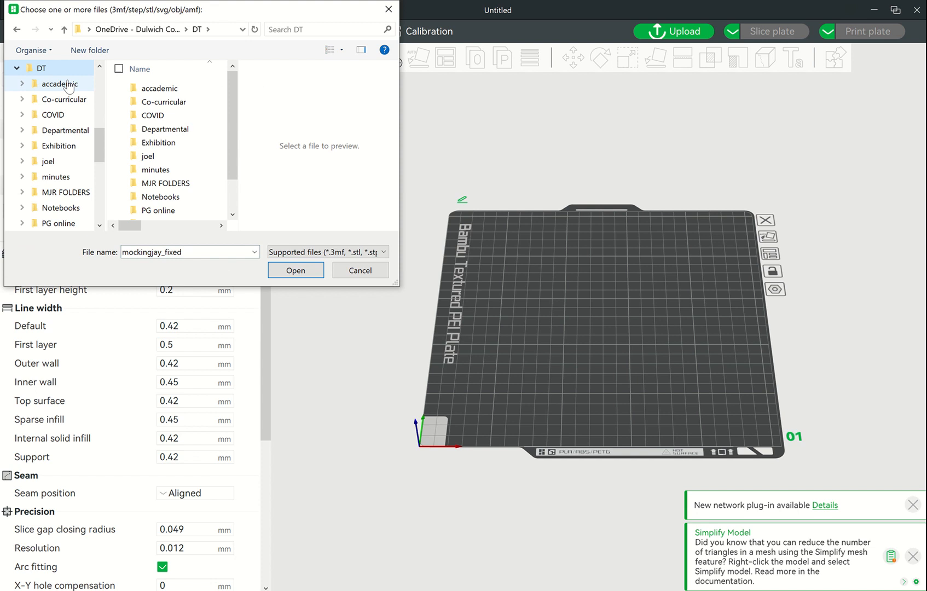
click(160, 93)
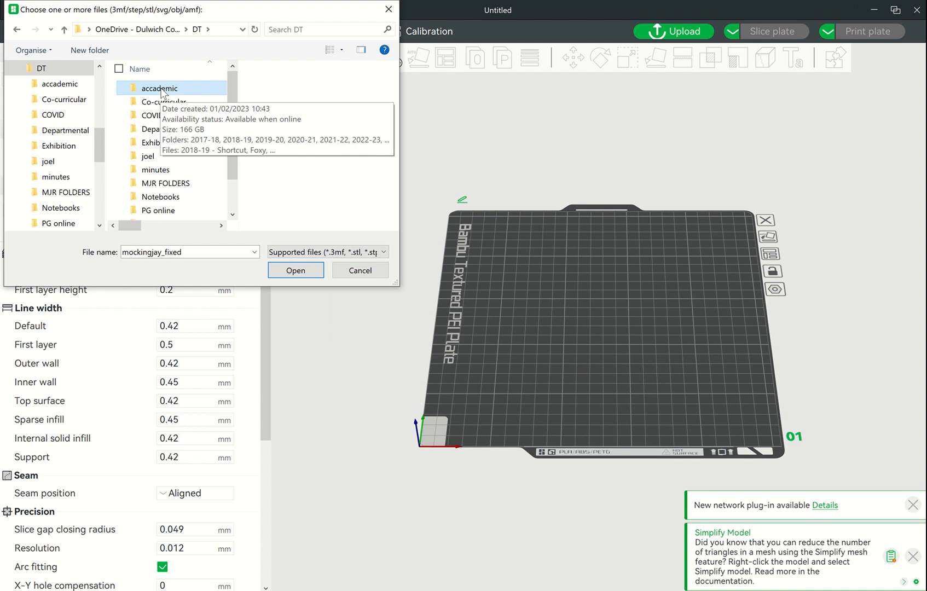
double_click(161, 91)
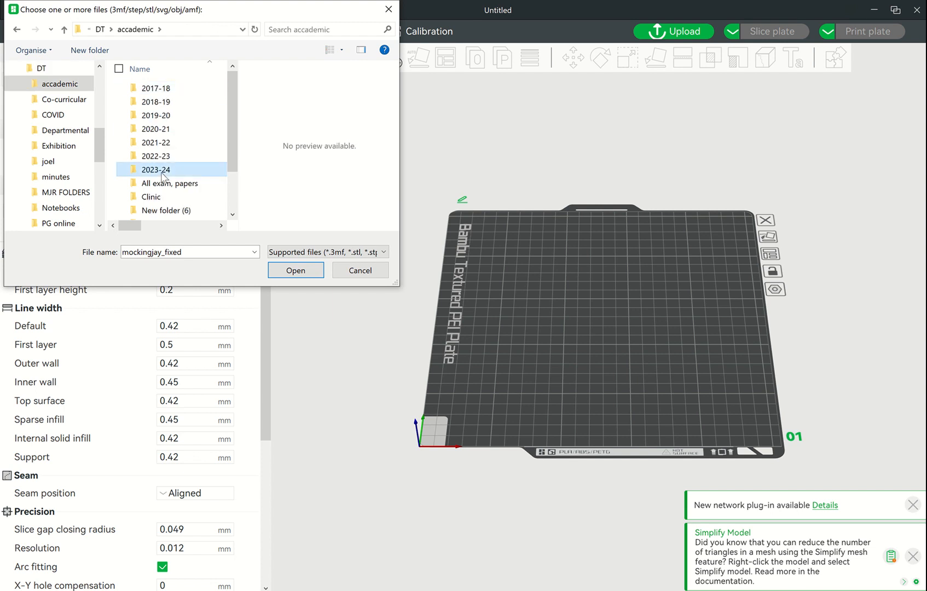
double_click(158, 170)
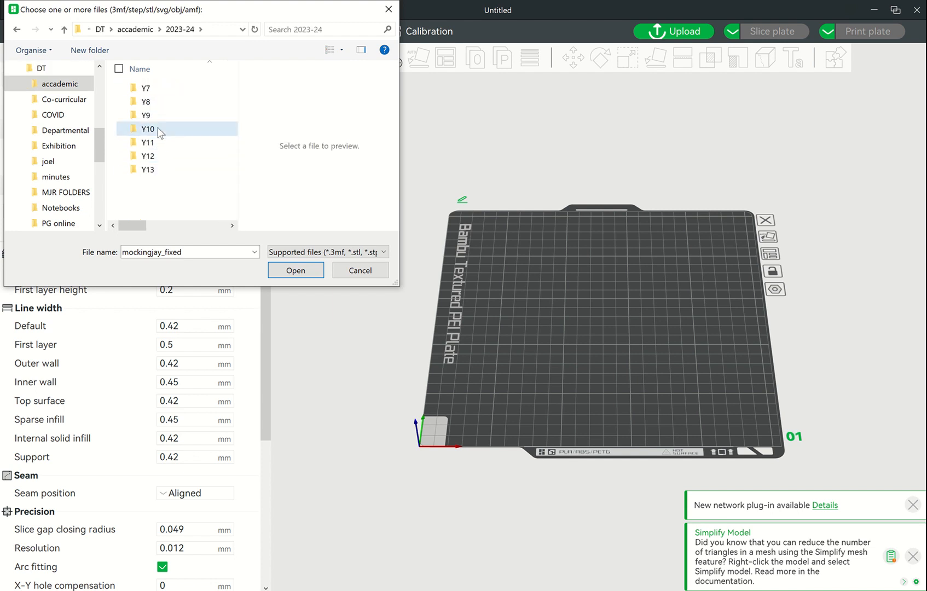
double_click(161, 129)
click(166, 101)
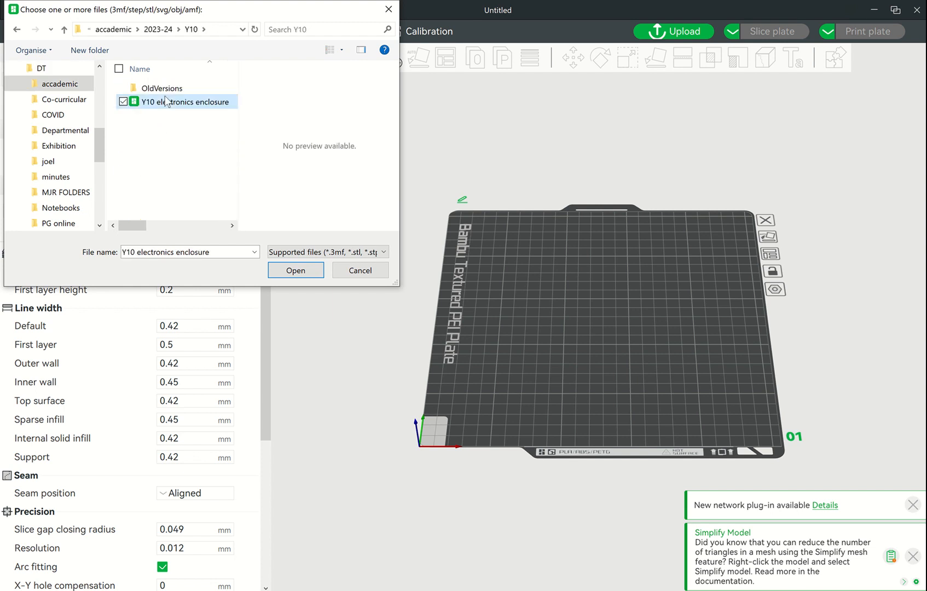
click(299, 269)
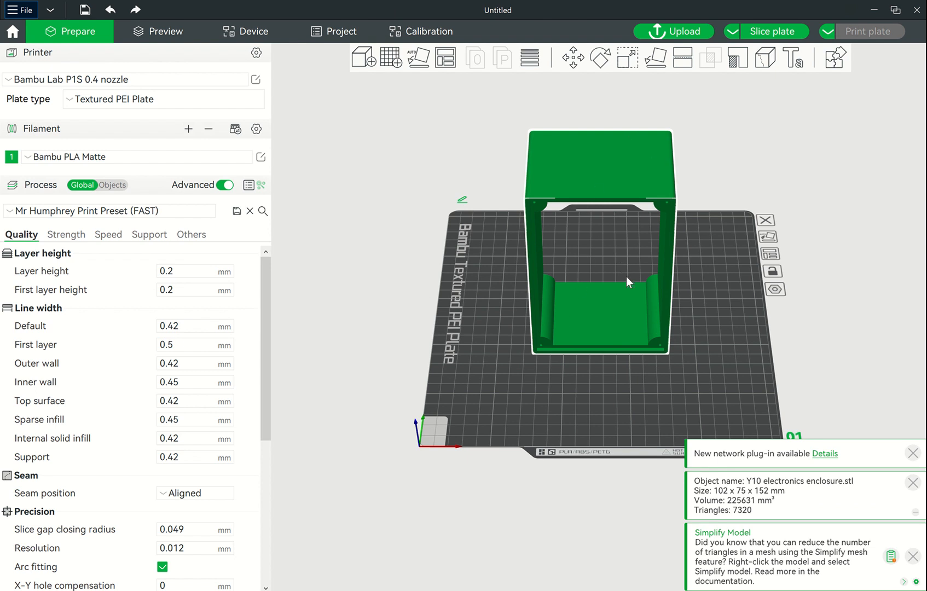
Rotate the enclosure 90° about the X axis so its base lies flat on the build plate.
click(602, 65)
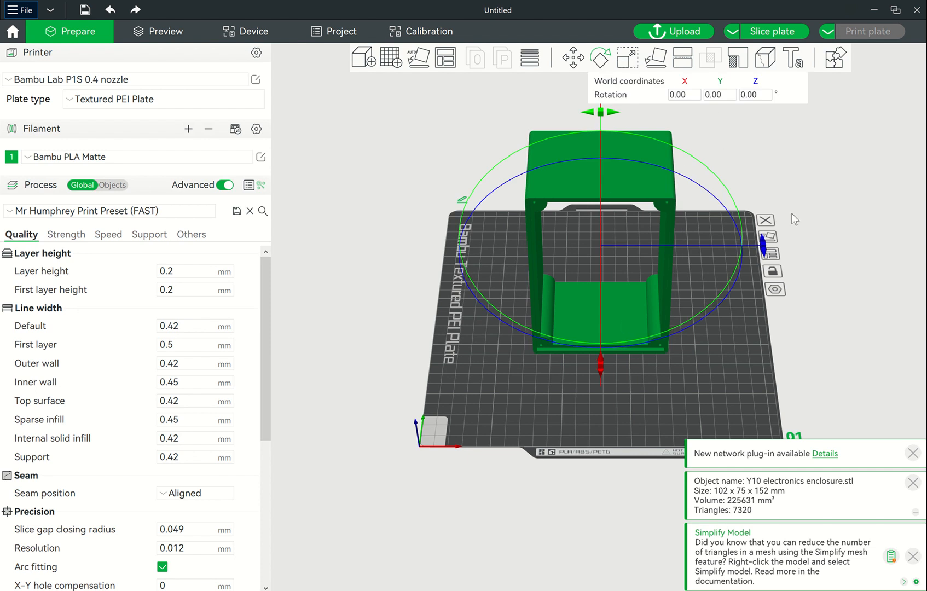
click(684, 96)
text(90)
key(Return)
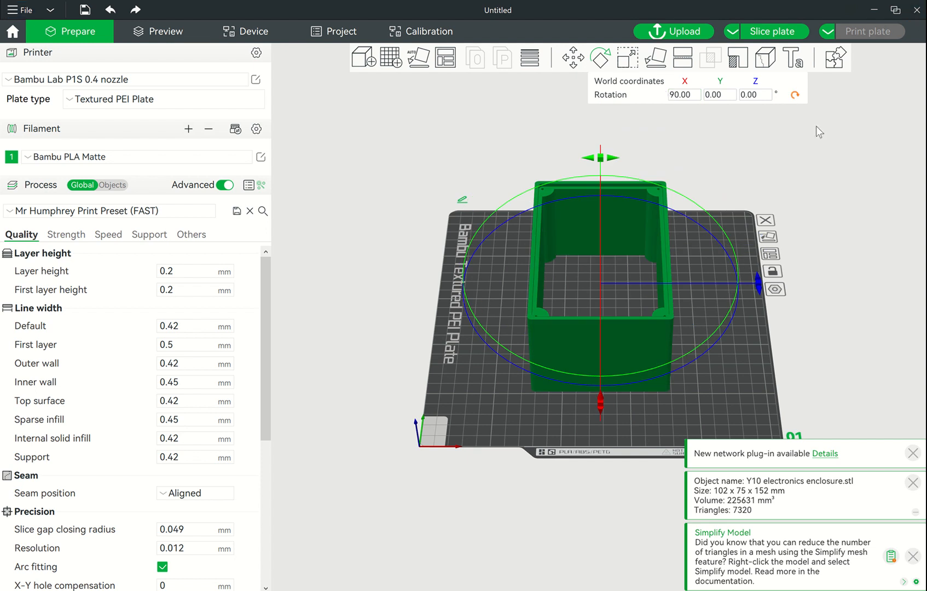
drag(786, 144, 805, 213)
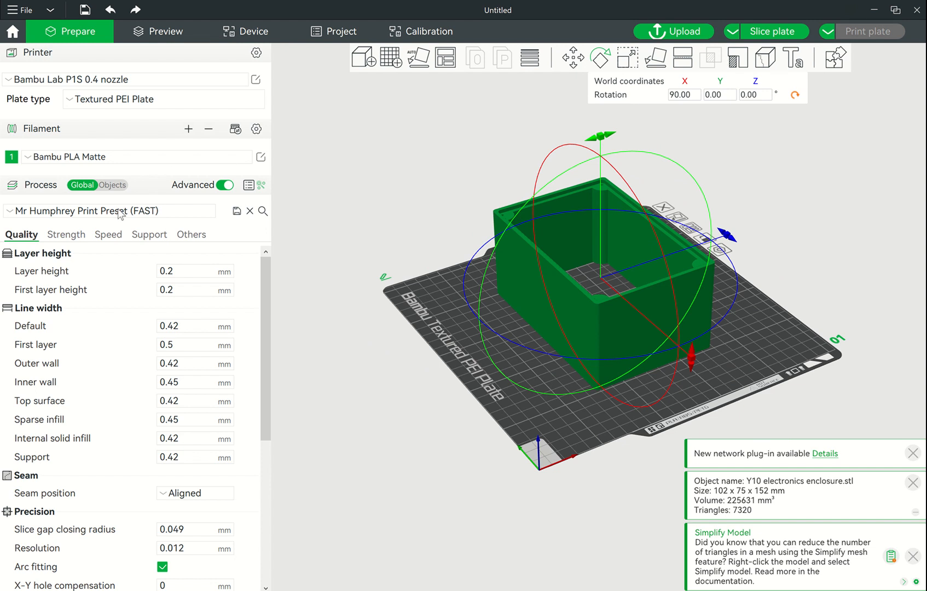
Review the Quality settings of the current print preset and slice the plate with the enclosure.
scroll(125, 359, down, 6)
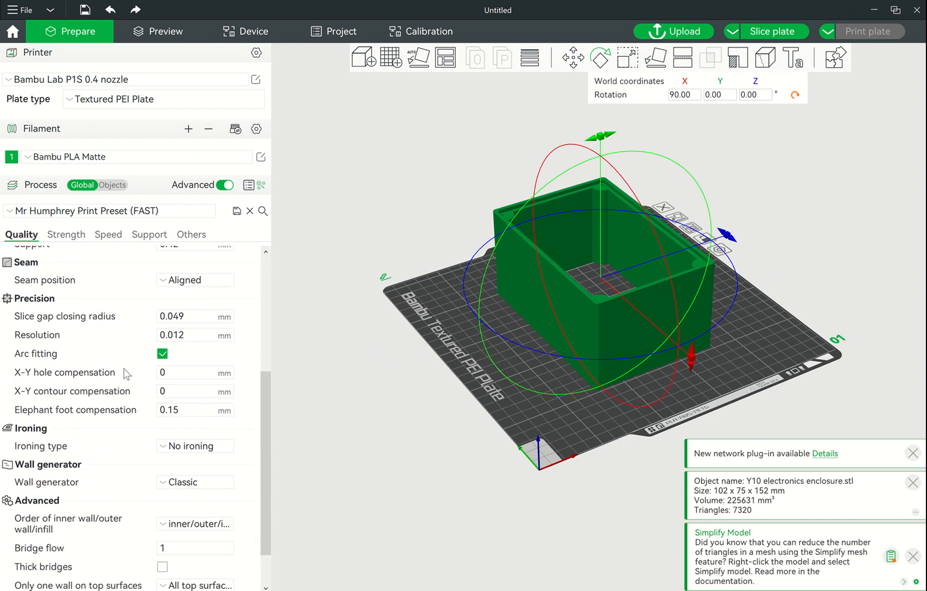
scroll(128, 372, down, 1)
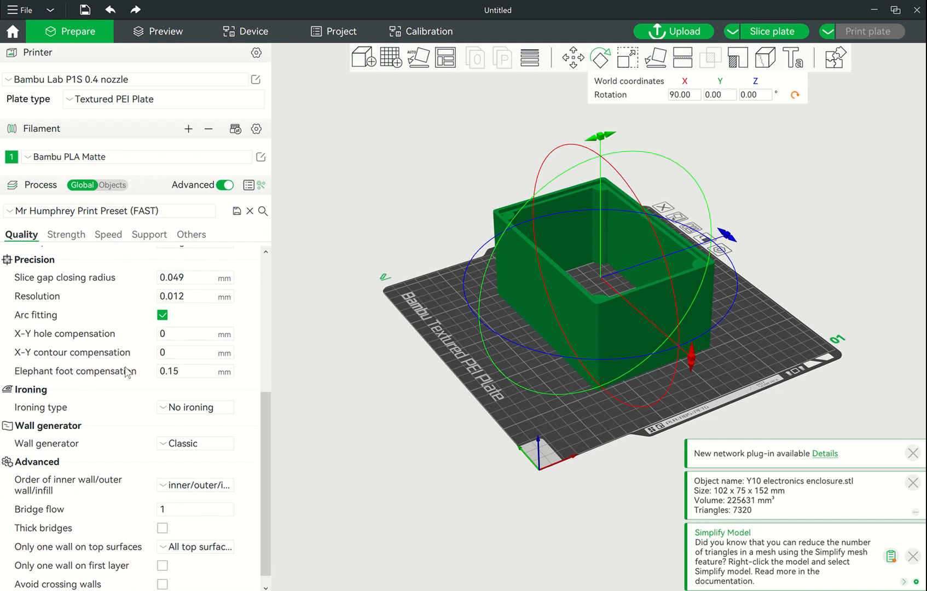
scroll(130, 372, up, 1)
scroll(132, 362, up, 1)
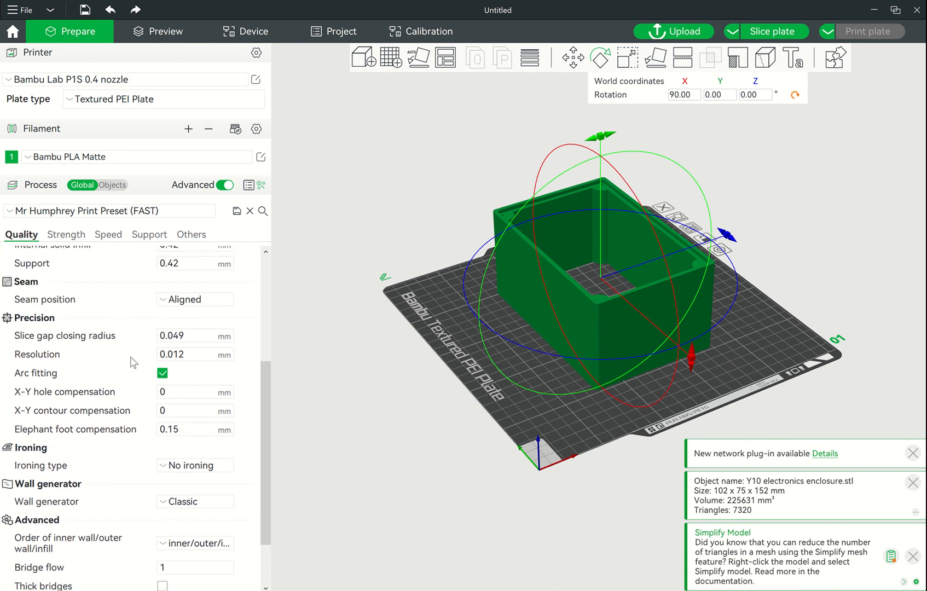
scroll(133, 363, up, 1)
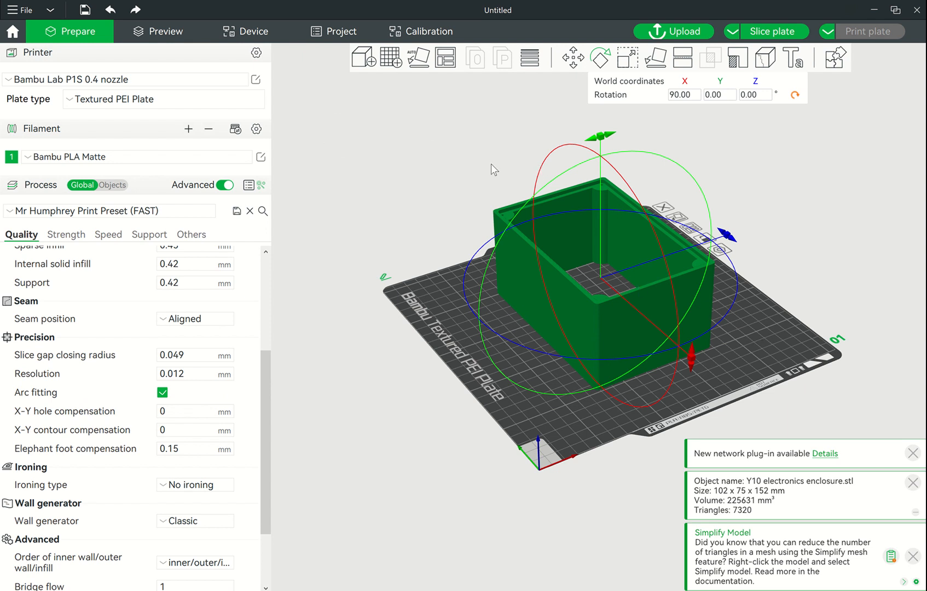
scroll(489, 164, up, 2)
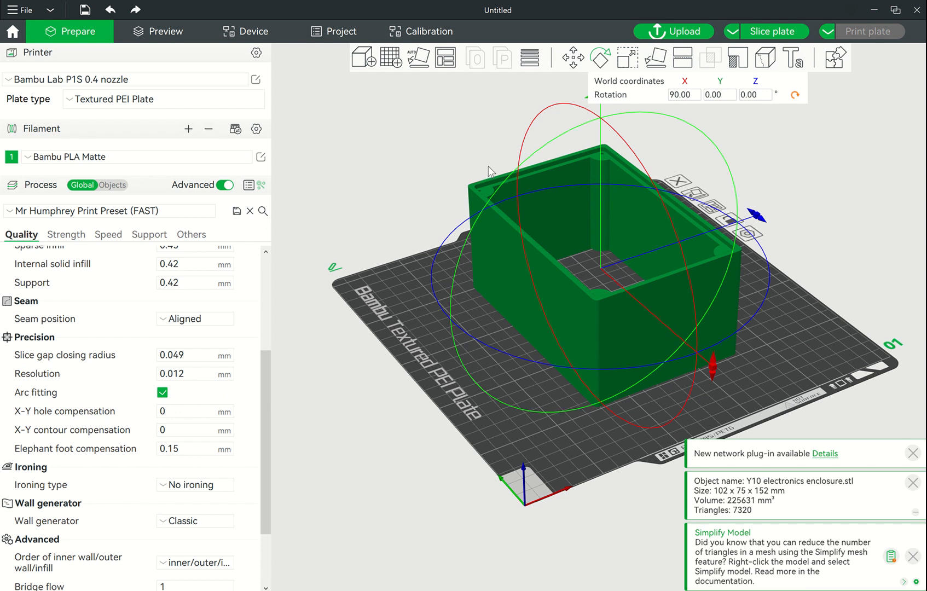
click(757, 40)
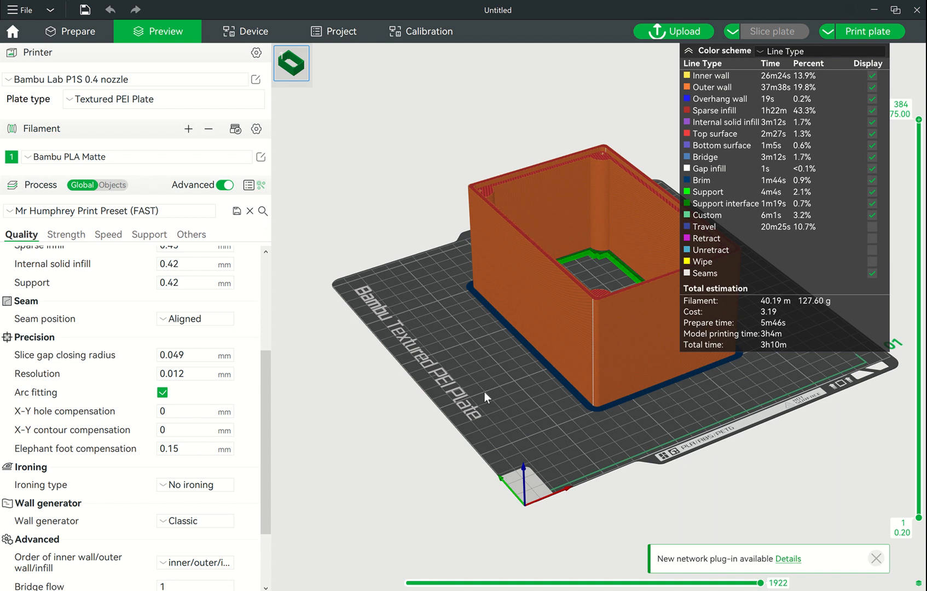
click(20, 10)
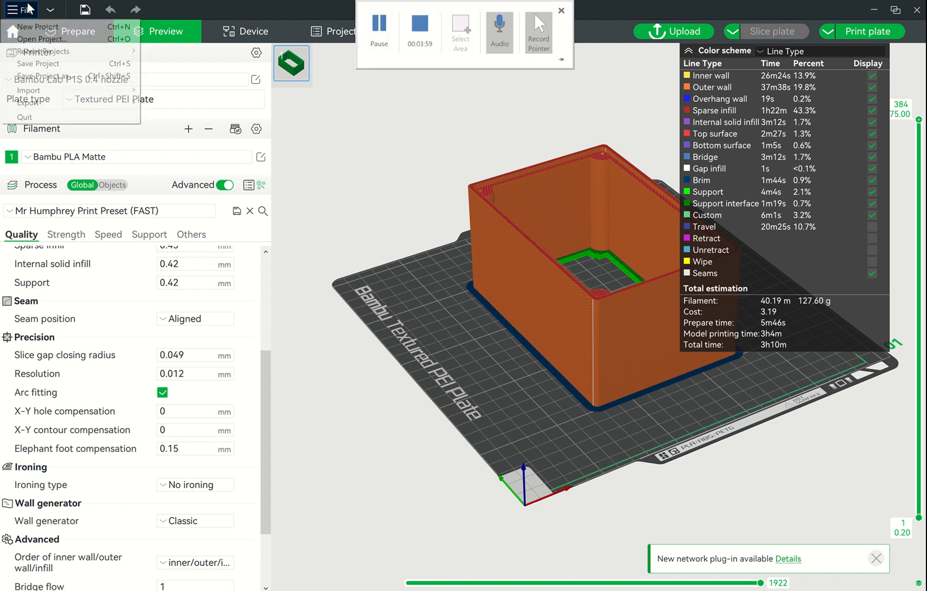
mouse_move(28, 104)
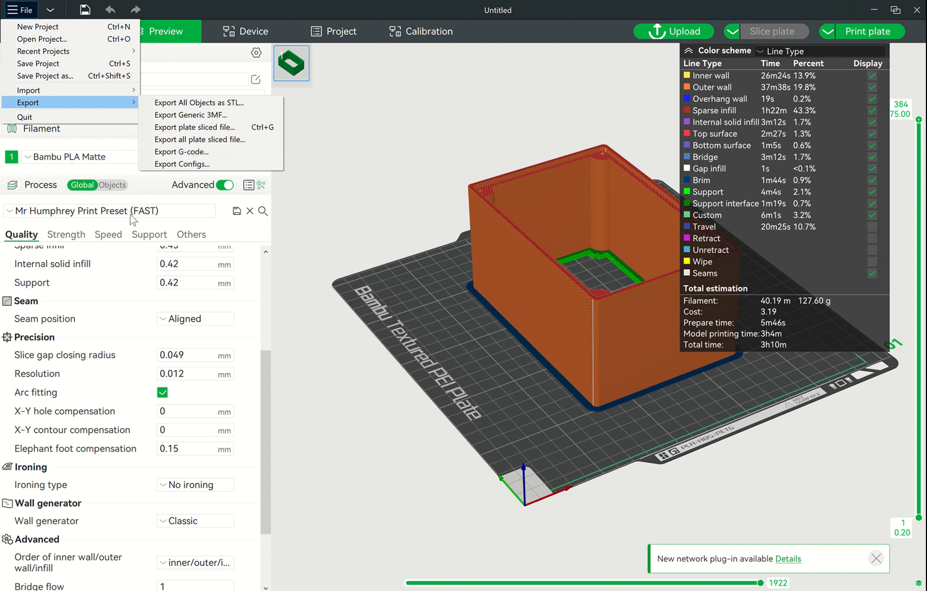
mouse_move(358, 2)
click(379, 27)
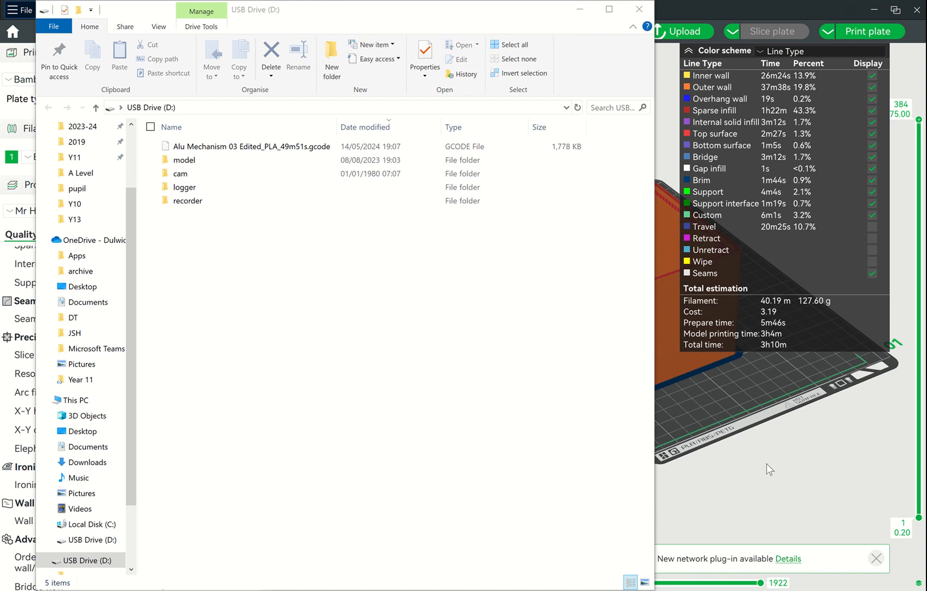
click(769, 480)
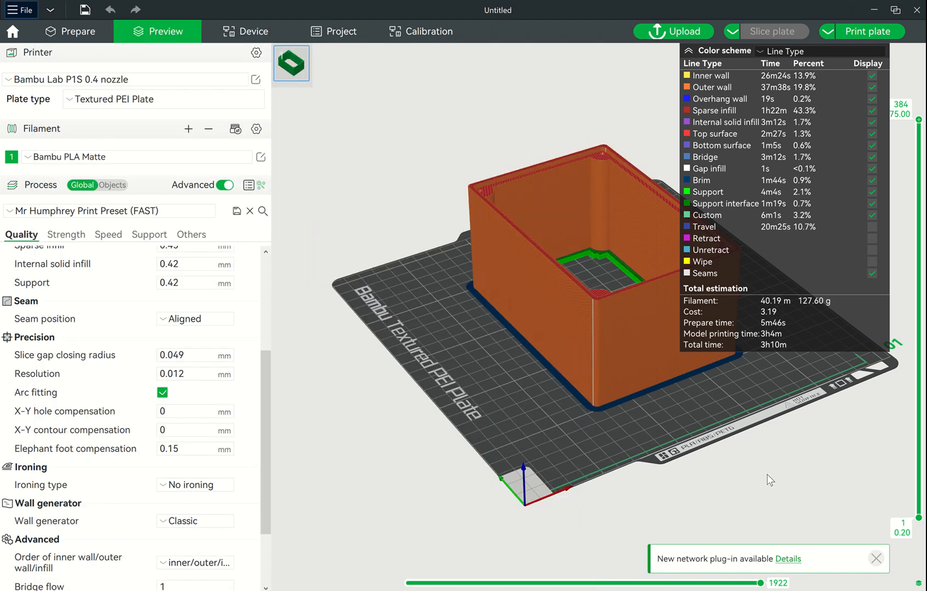
Export the sliced enclosure as G-code to USB Drive (D:) under the name Y10 electronics enclosure_PLA_3h10m.
click(23, 11)
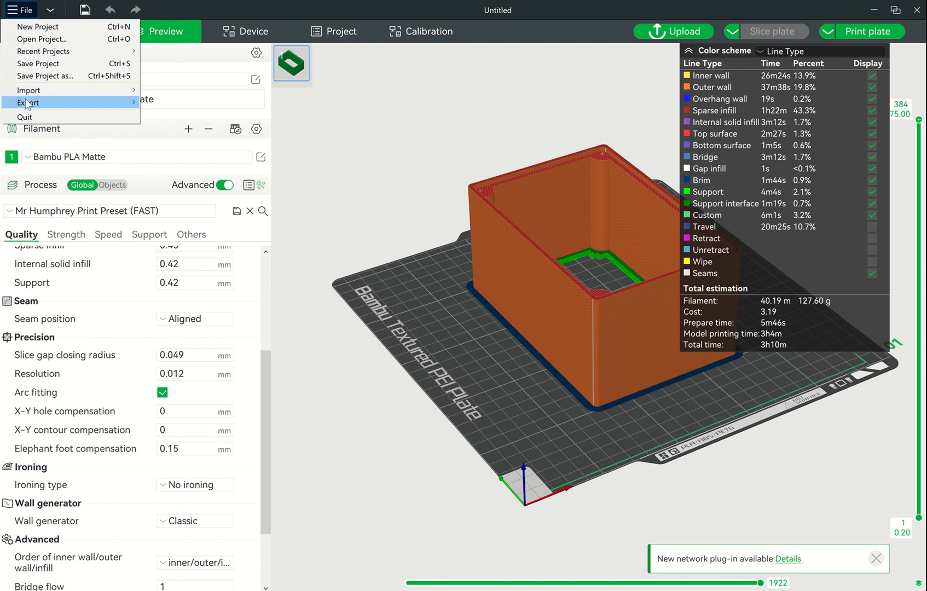
mouse_move(26, 100)
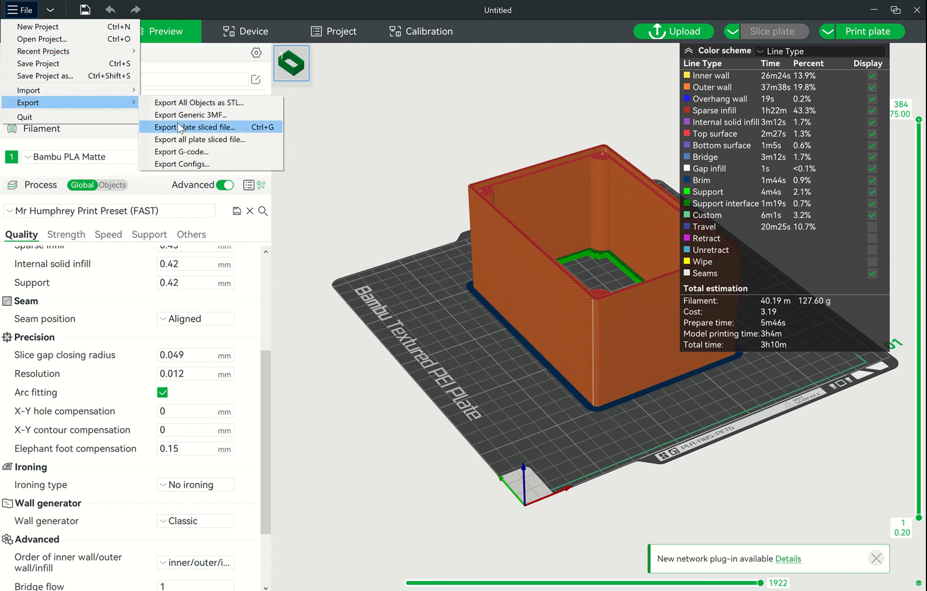
click(180, 151)
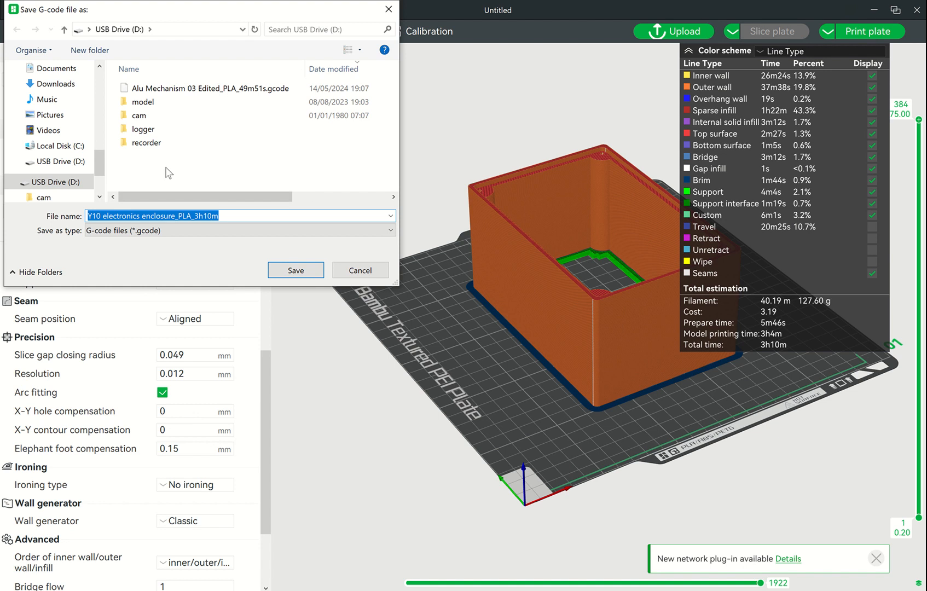
scroll(47, 152, down, 1)
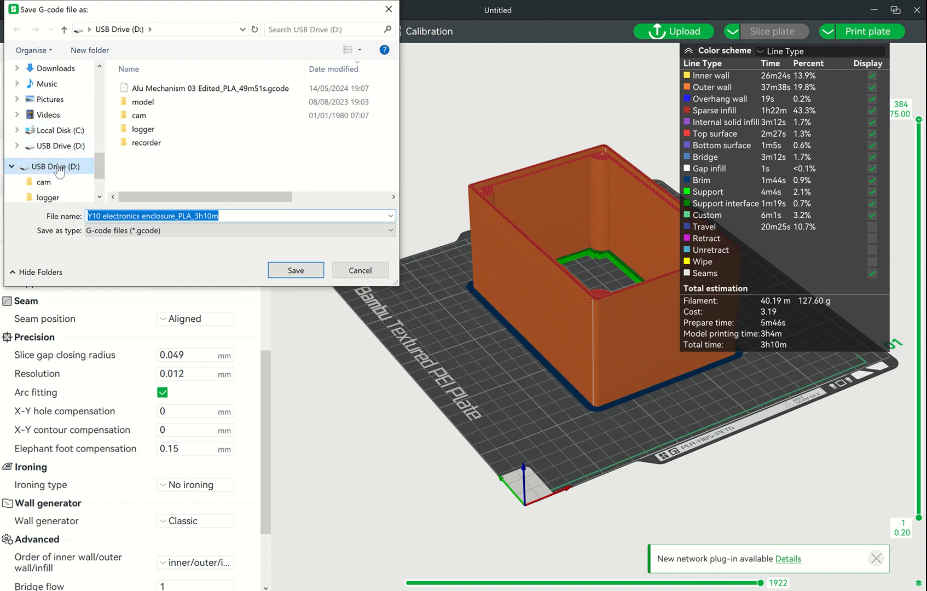
scroll(65, 169, down, 2)
scroll(63, 167, down, 2)
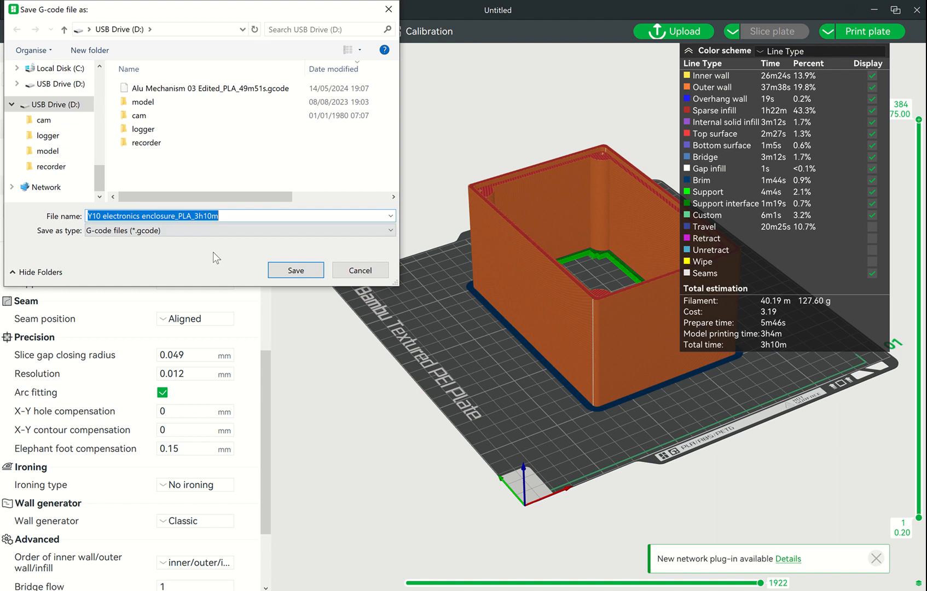
click(281, 271)
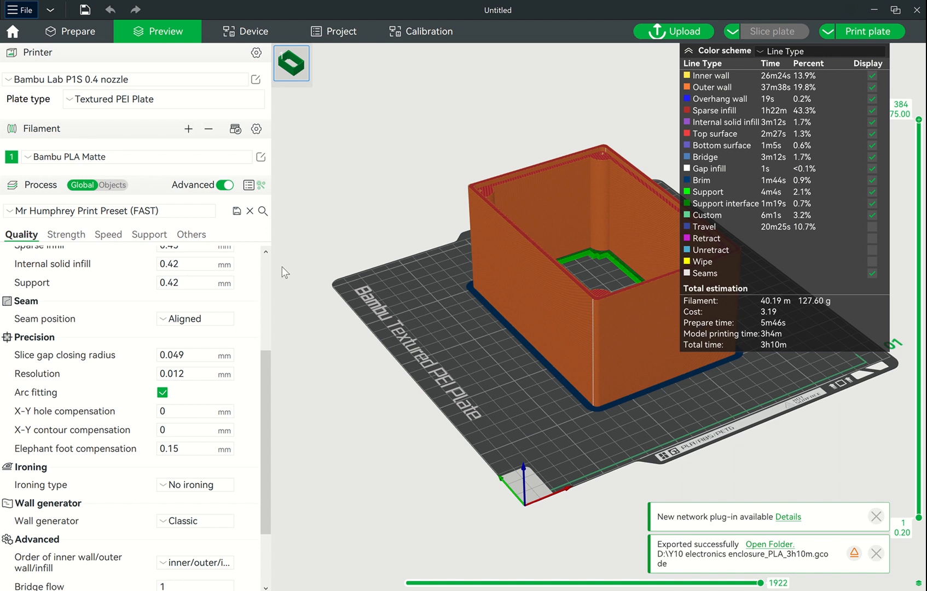
mouse_move(533, 12)
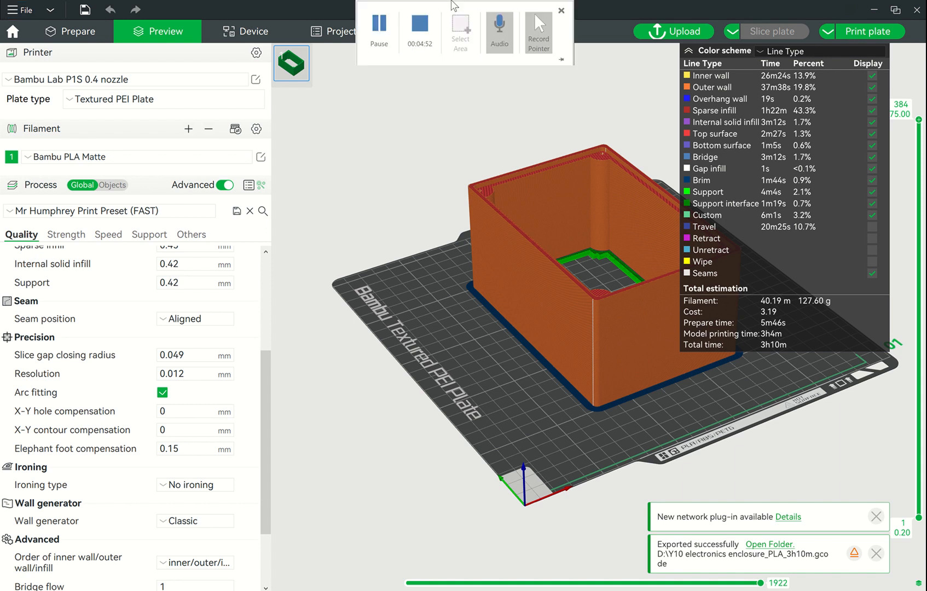